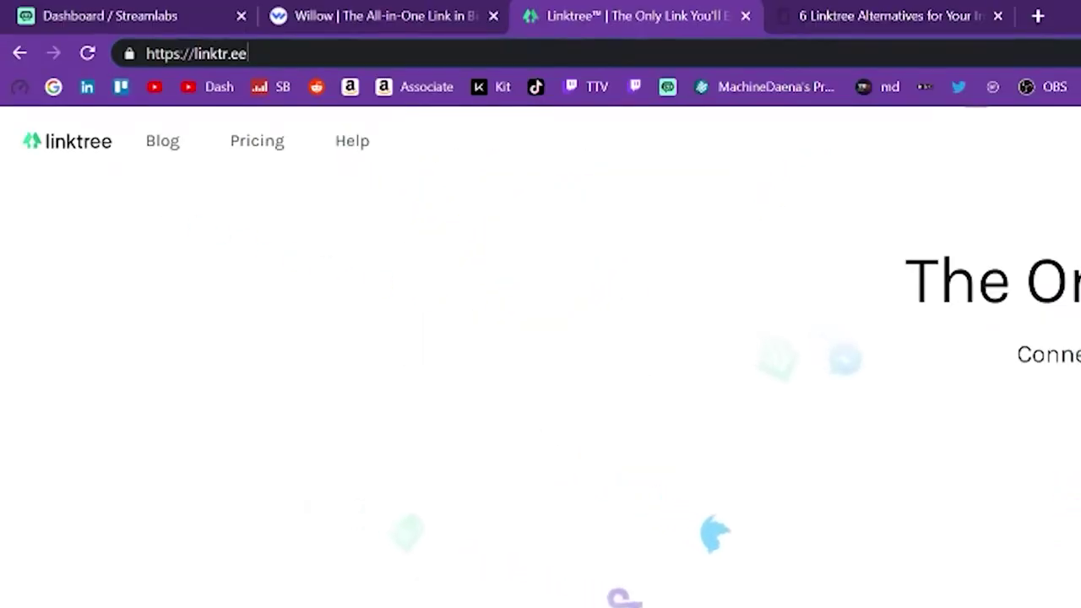
left_click_drag(100, 22, 93, 22)
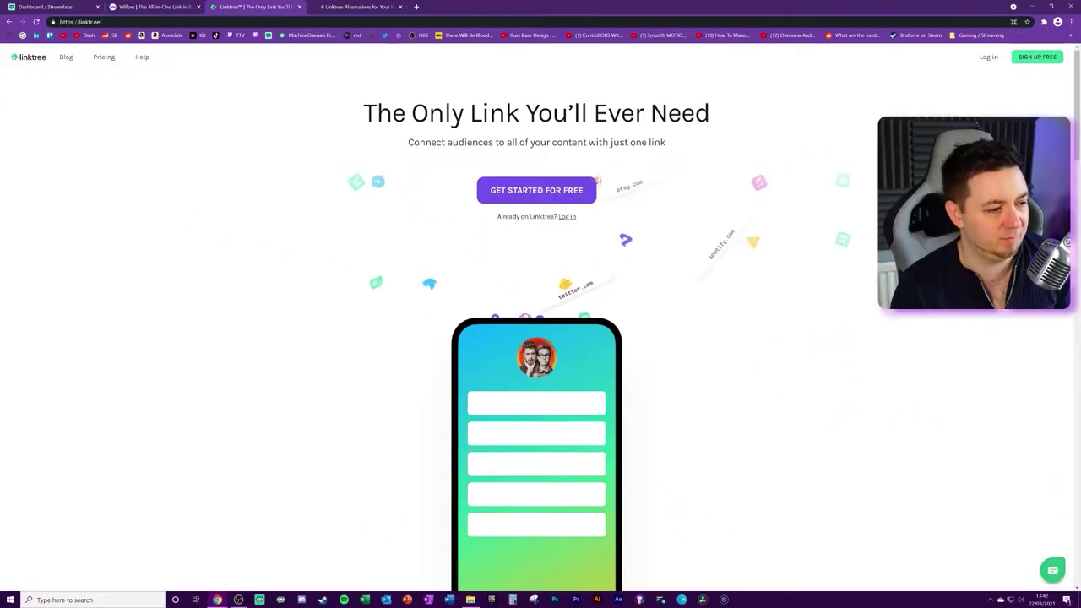
left_click_drag(232, 53, 147, 53)
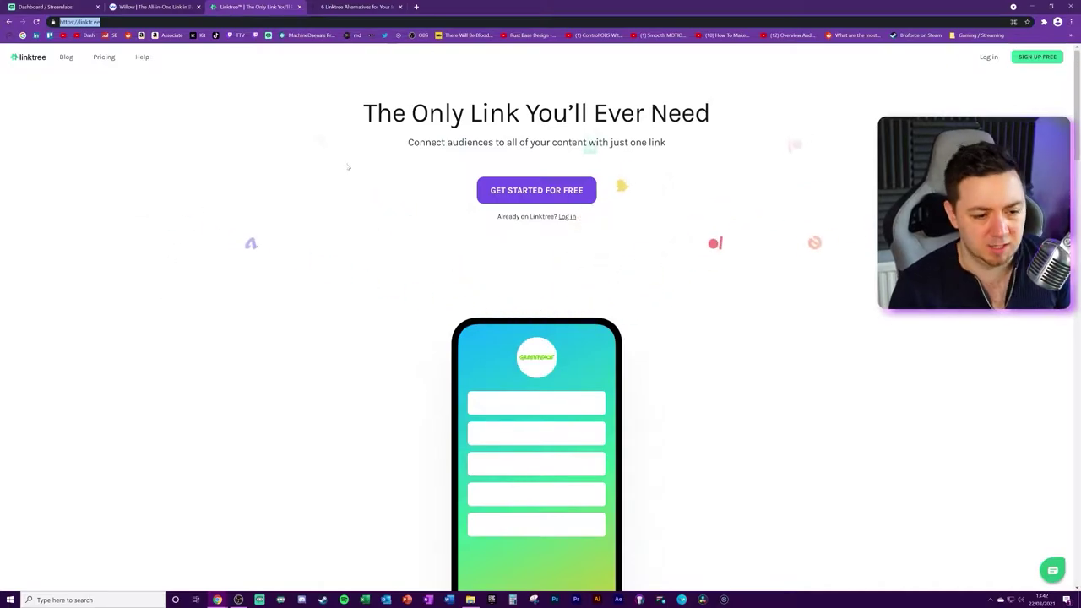
Skim the Linktree alternatives article through TapBio's pros, cons and pricing, then return to Streamlabs.
left_click(346, 6)
scroll(802, 367, "down", 10)
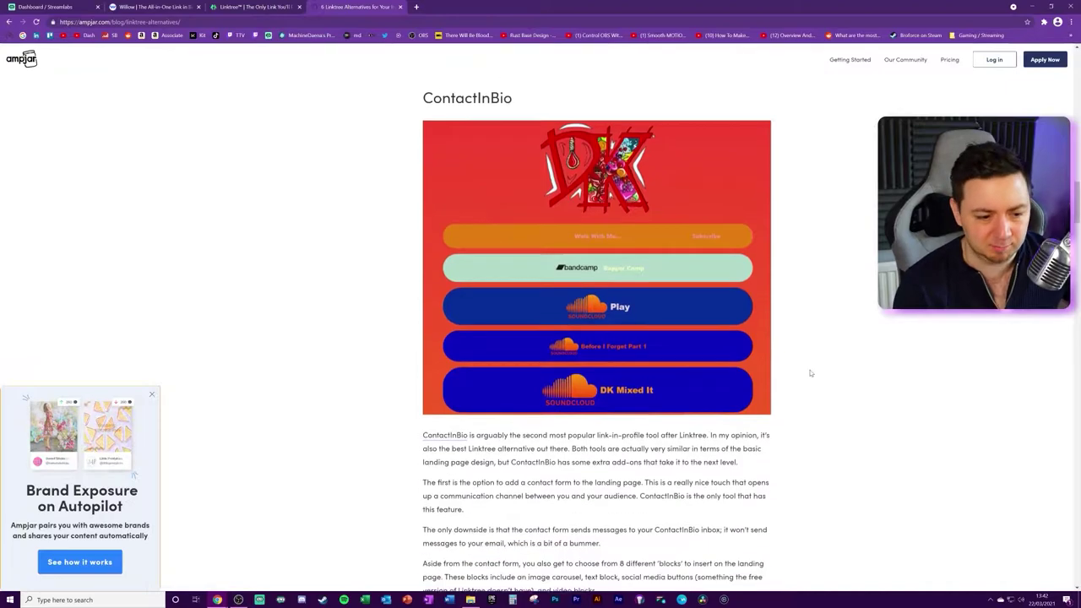
scroll(491, 228, "down", 20)
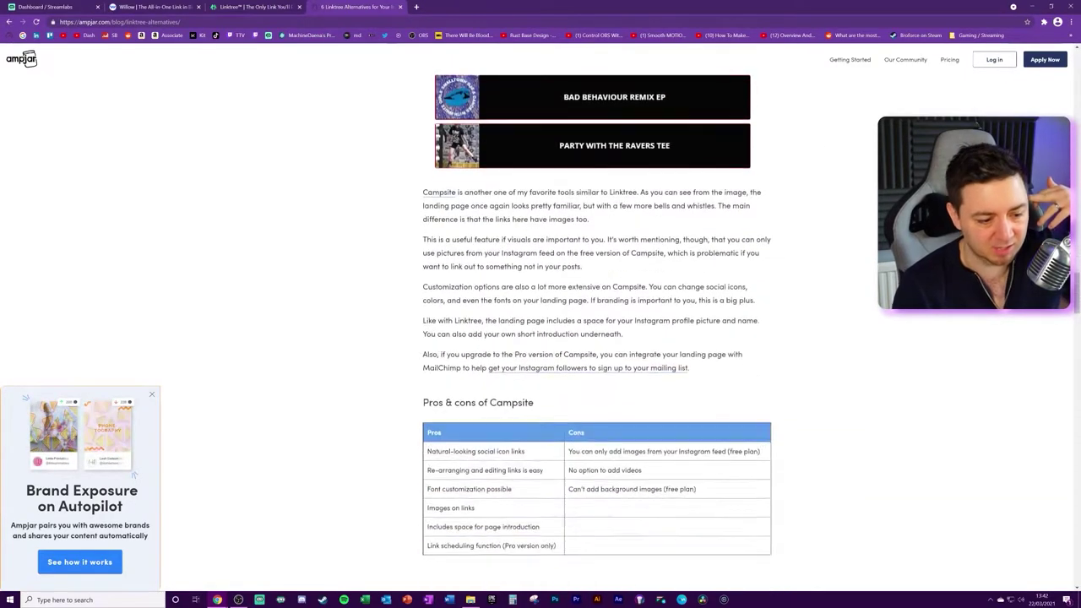
scroll(491, 228, "down", 12)
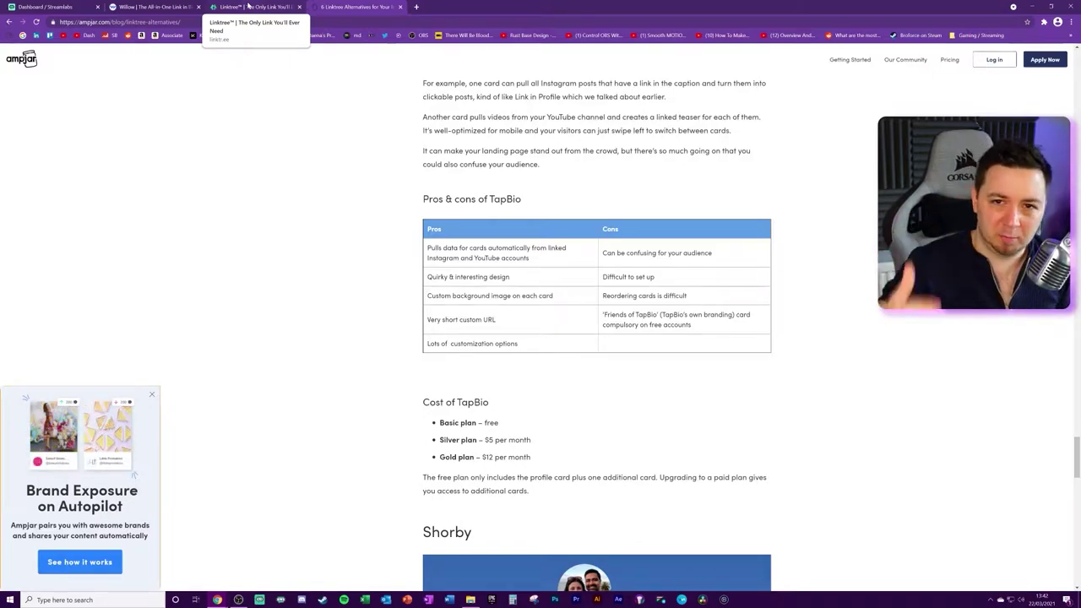
key("ctrl+1")
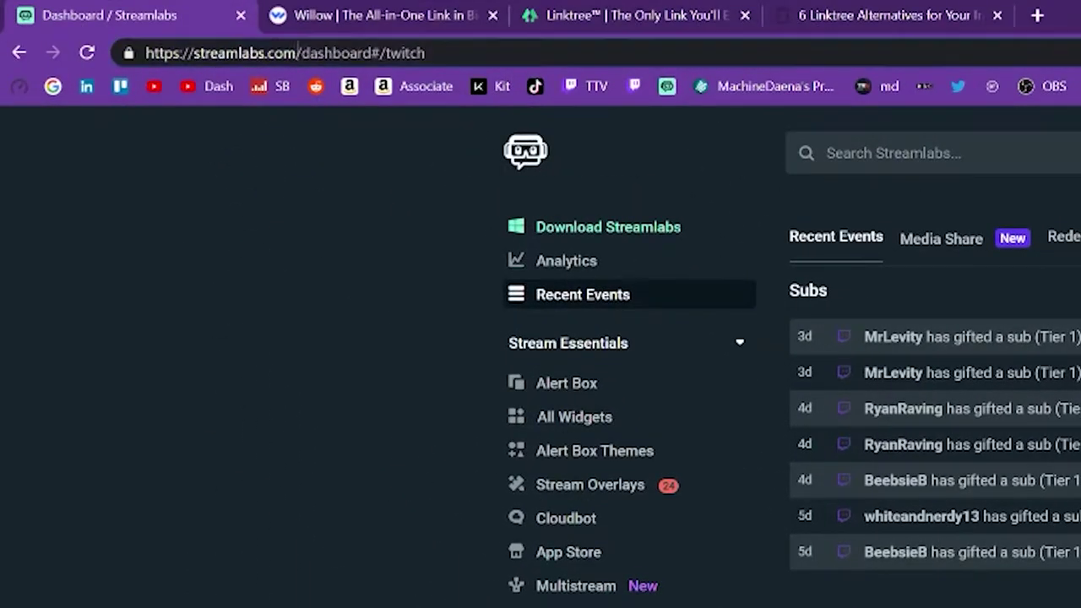
Highlight the streamlabs.com address in the address bar.
left_click_drag(120, 21, 28, 41)
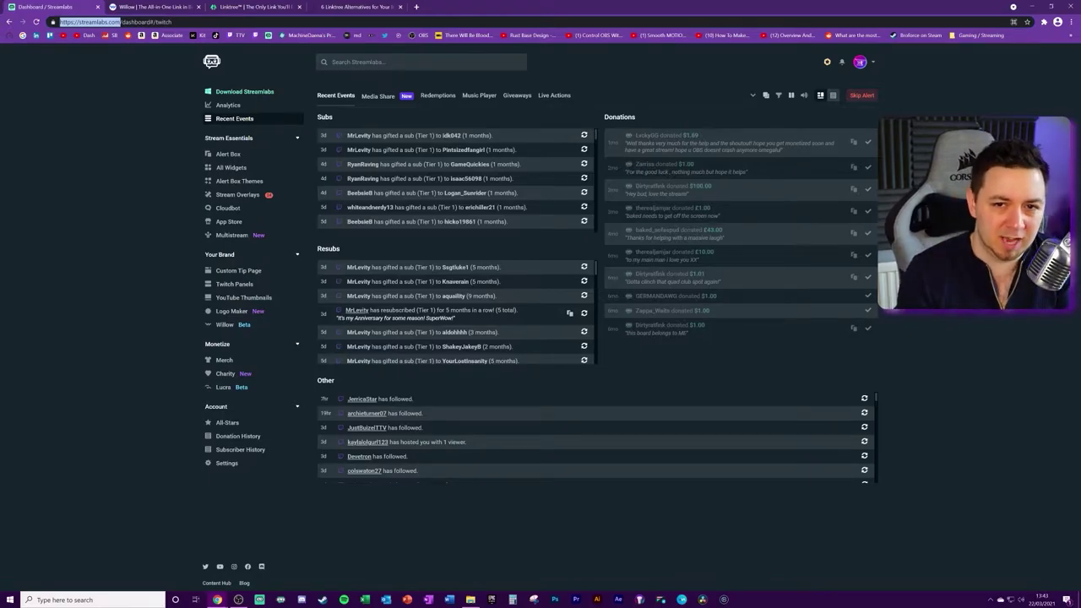
Open Willow Beta in a new tab and view its Terms, highlighting Streamlabs.
left_click(213, 323)
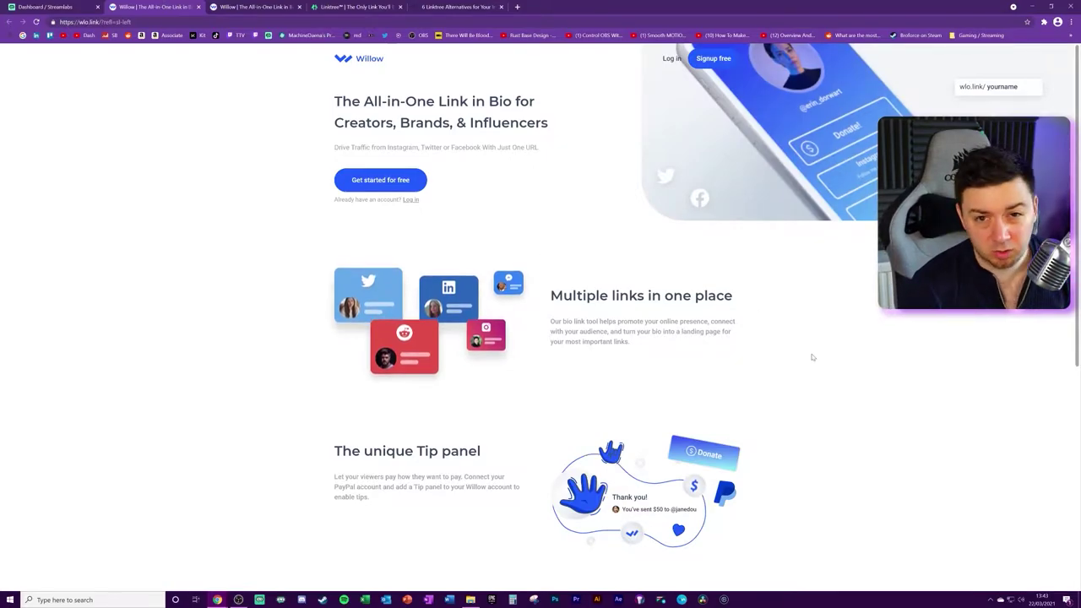
scroll(815, 362, "down", 4)
left_click(701, 564)
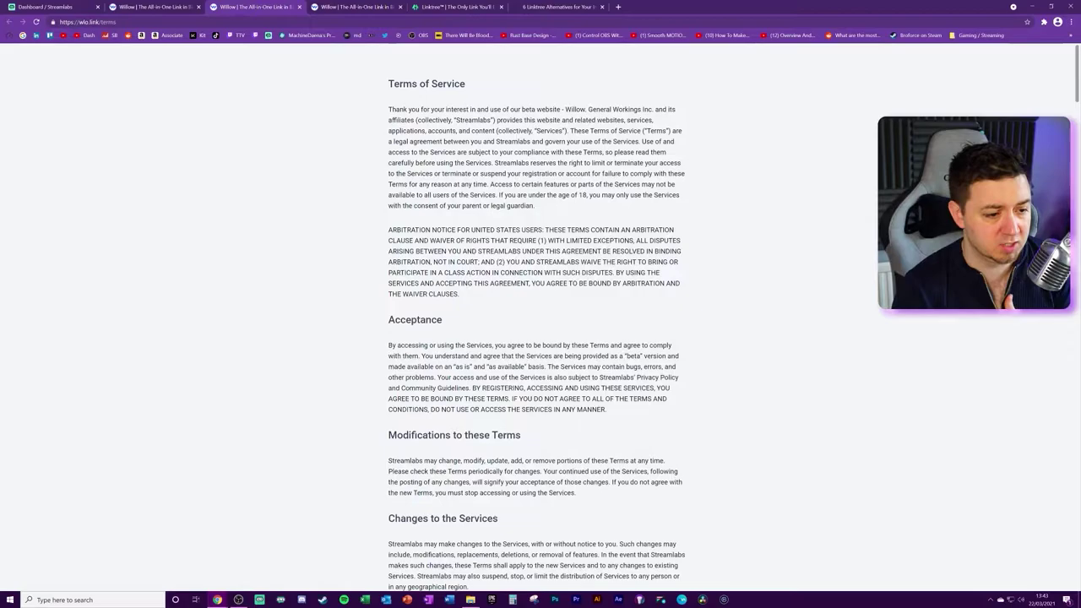
left_click_drag(456, 120, 493, 120)
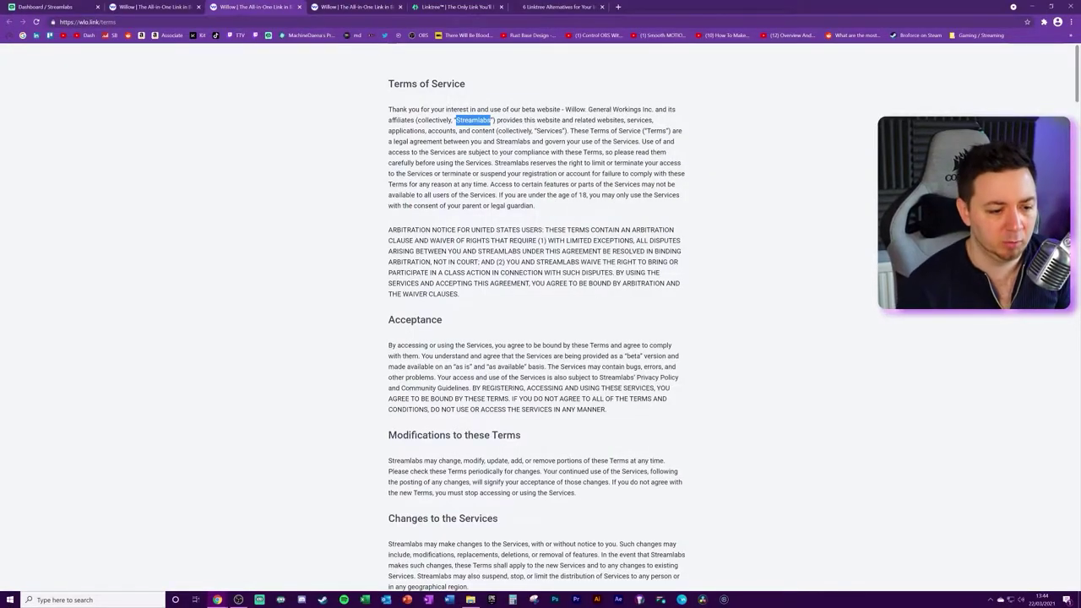
Highlight Logitech Europe S.A. as the service owner and go back to Willow's homepage.
scroll(482, 422, "down", 20)
left_click_drag(425, 535, 481, 543)
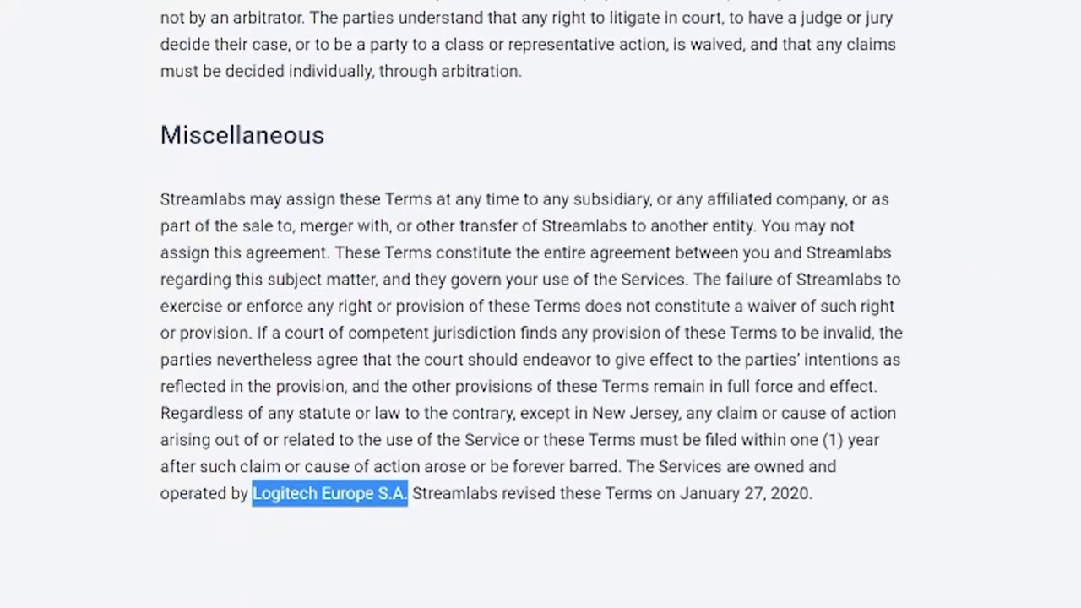
left_click(165, 6)
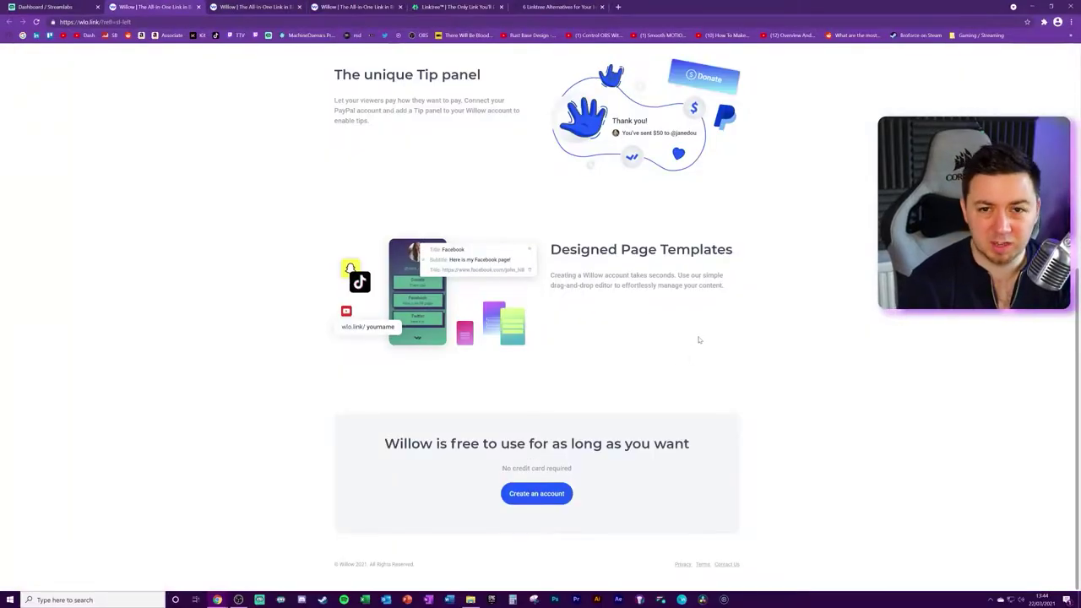
Glance at the privacy policy, close it, and type the username to sign up.
left_click(682, 564)
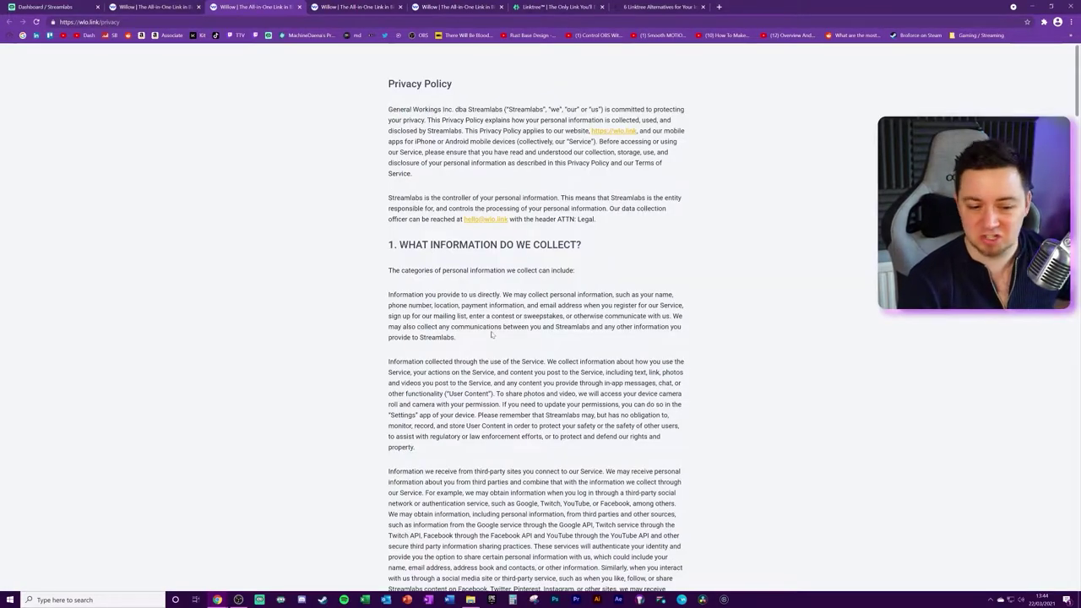
key("ctrl+w")
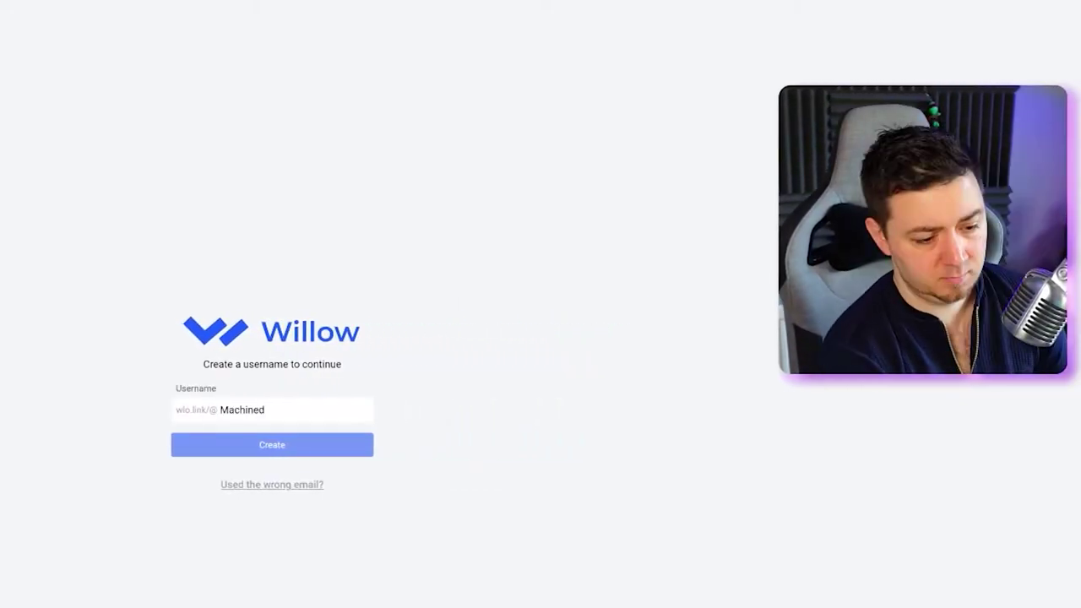
type("aena")
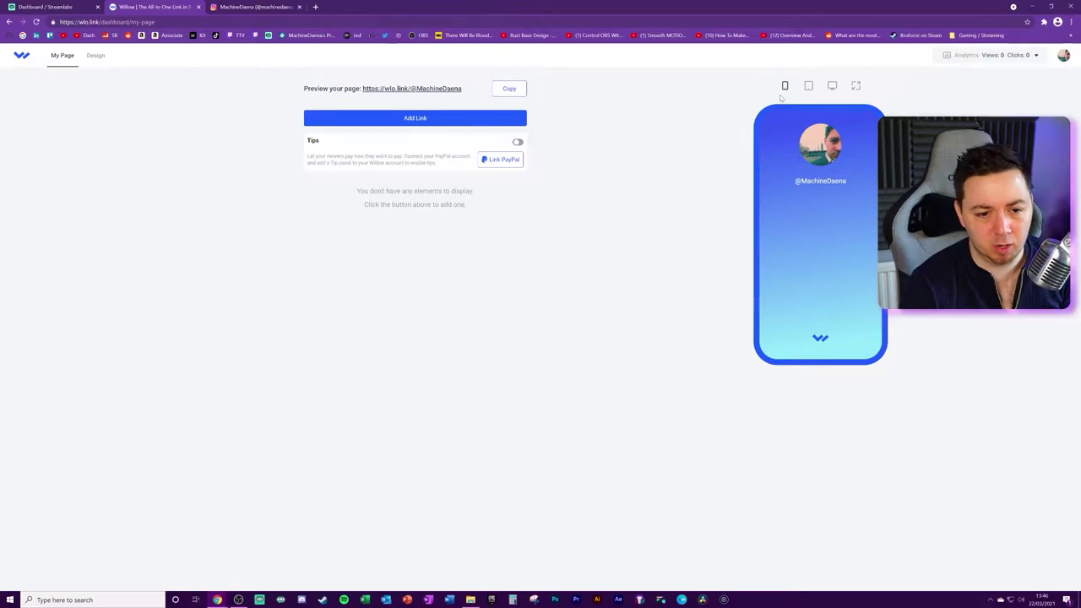
left_click(808, 87)
left_click(832, 86)
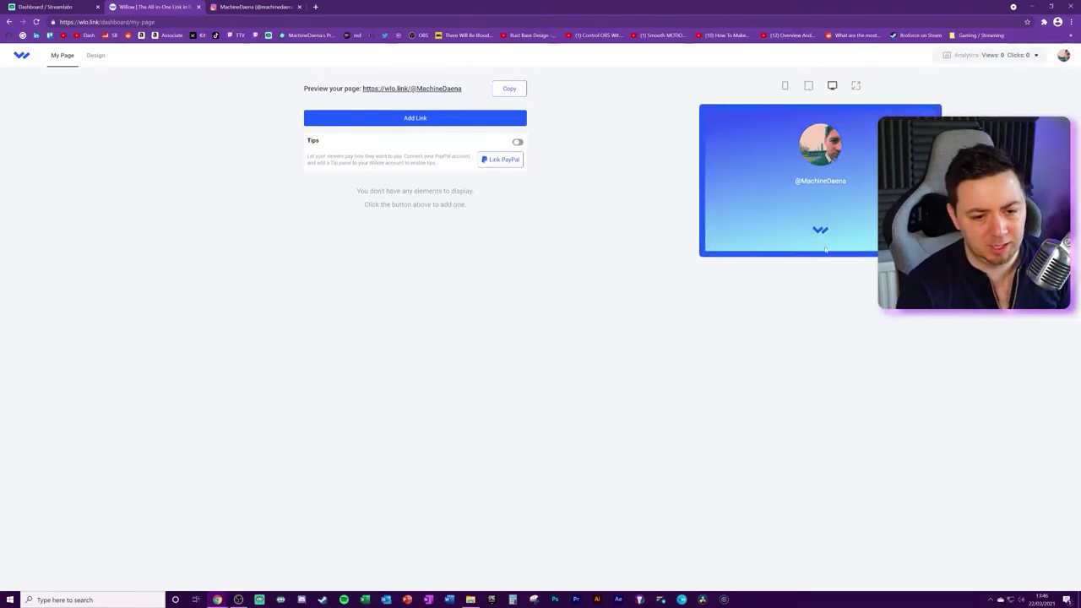
left_click(785, 85)
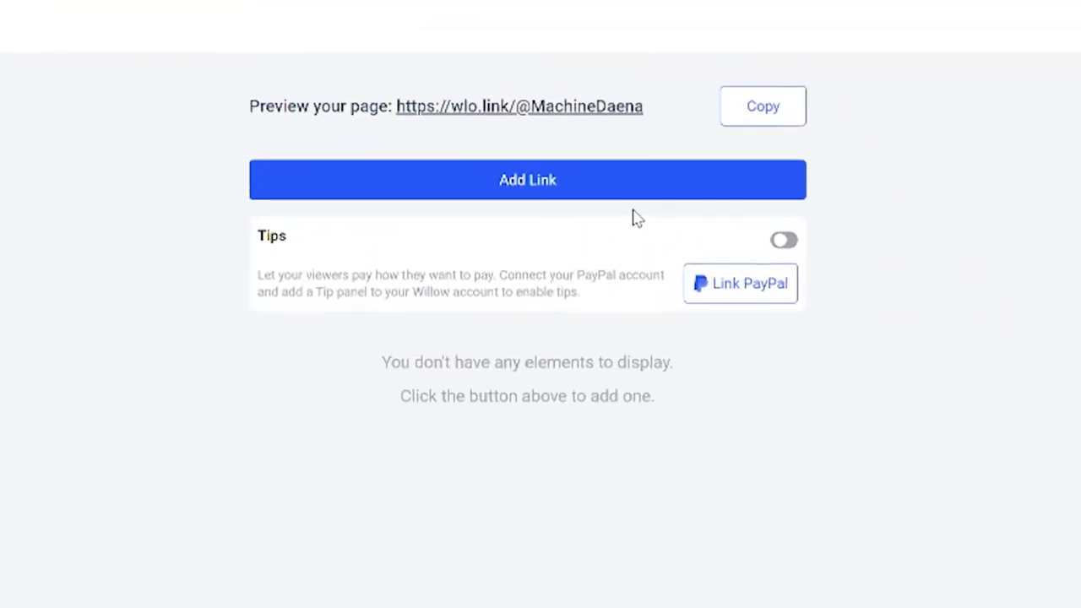
Add an Insta link entry with the pasted Instagram address, then fetch the Twitch address.
left_click(583, 180)
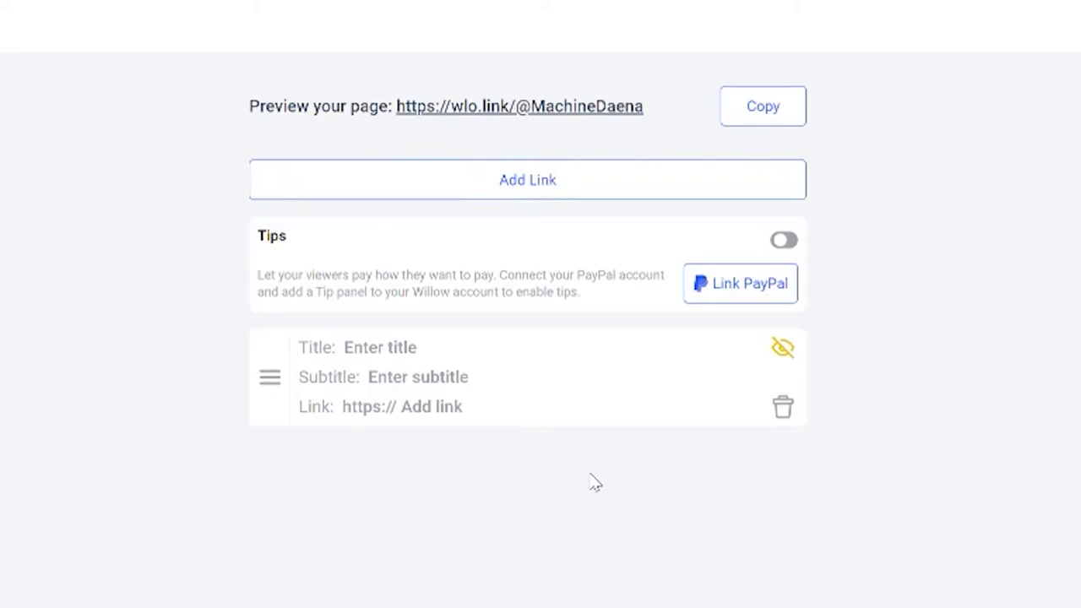
type("Insta")
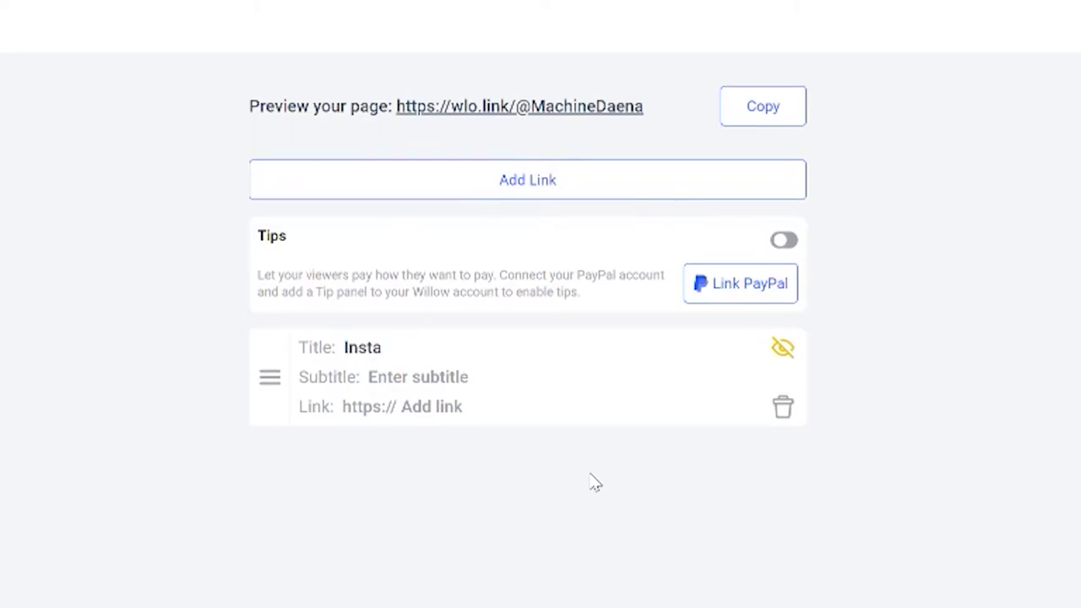
type("www.instagram.com/machinedaenattv/")
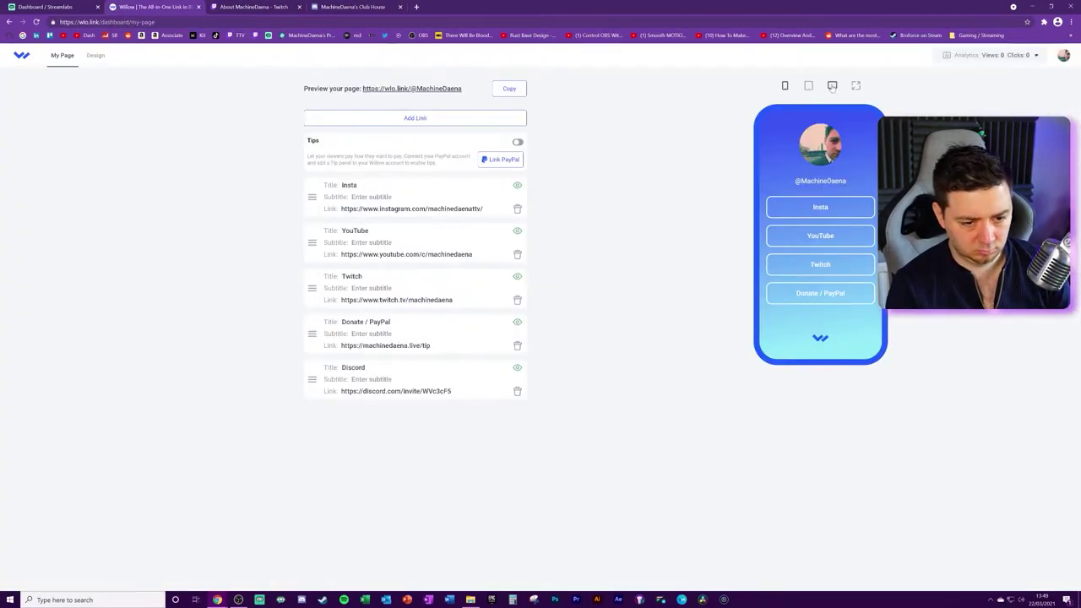
key("ctrl+Tab")
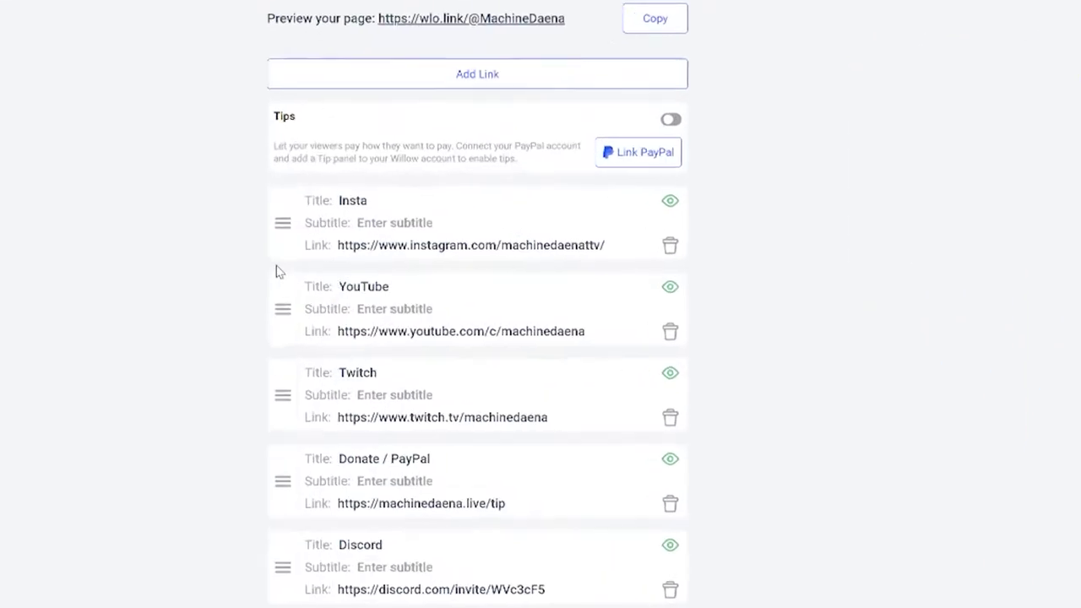
Reorder the links to YouTube, Twitch, Donate, Insta, check the Twitch, Twitter and Discord pages, and open Design.
left_click_drag(261, 355, 263, 211)
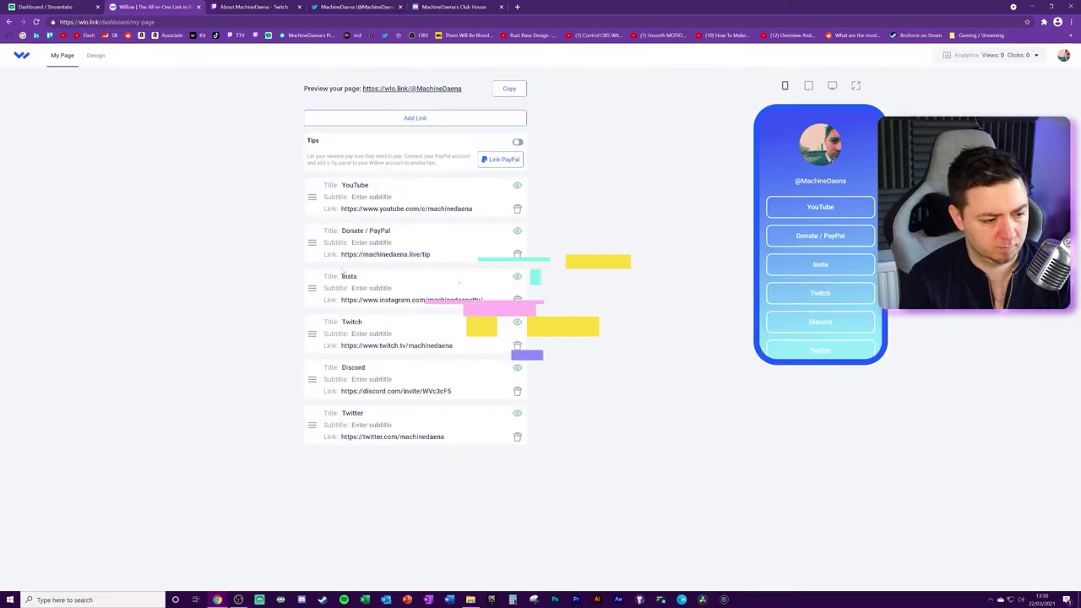
left_click_drag(314, 188, 314, 243)
left_click(254, 7)
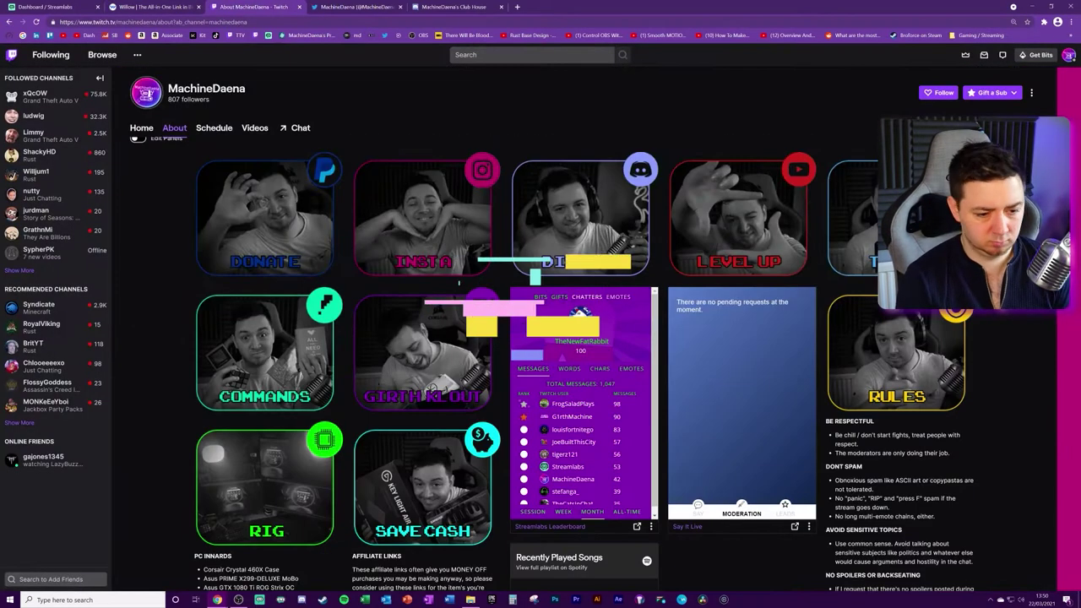
left_click(355, 6)
left_click(472, 6)
left_click(152, 7)
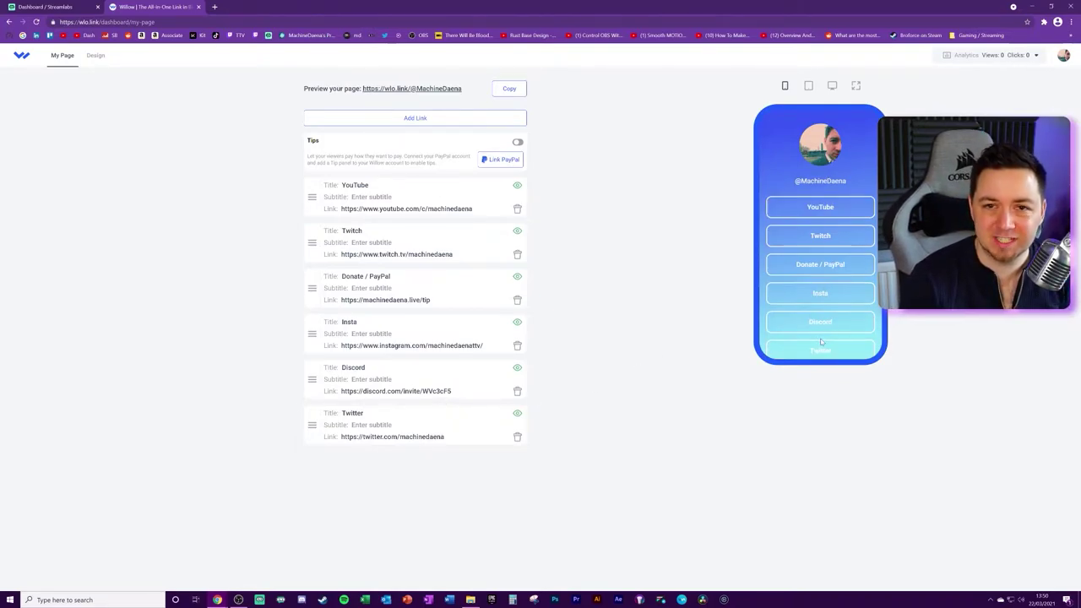
left_click(97, 59)
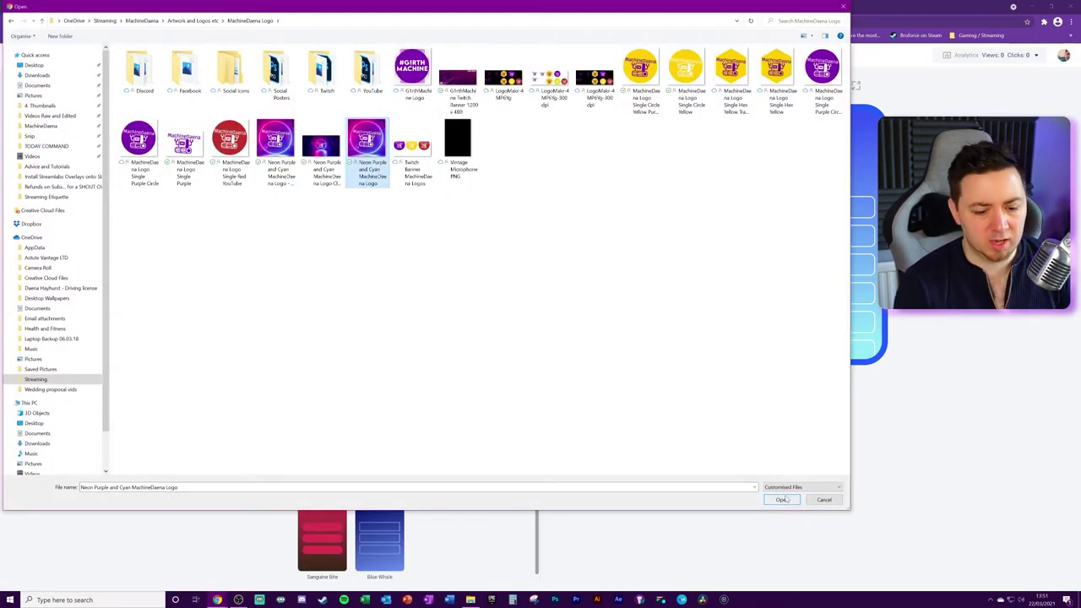
Upload the cropped MachineDaena logo as avatar, choose Lavender Brush over Great Parrot, and return to My Page.
left_click(781, 499)
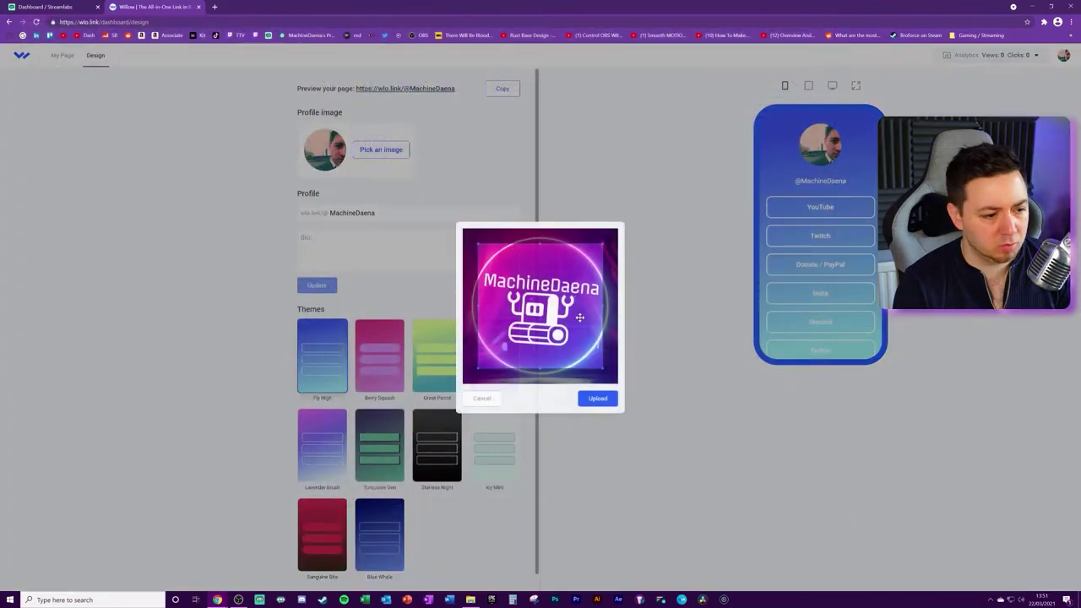
left_click(597, 398)
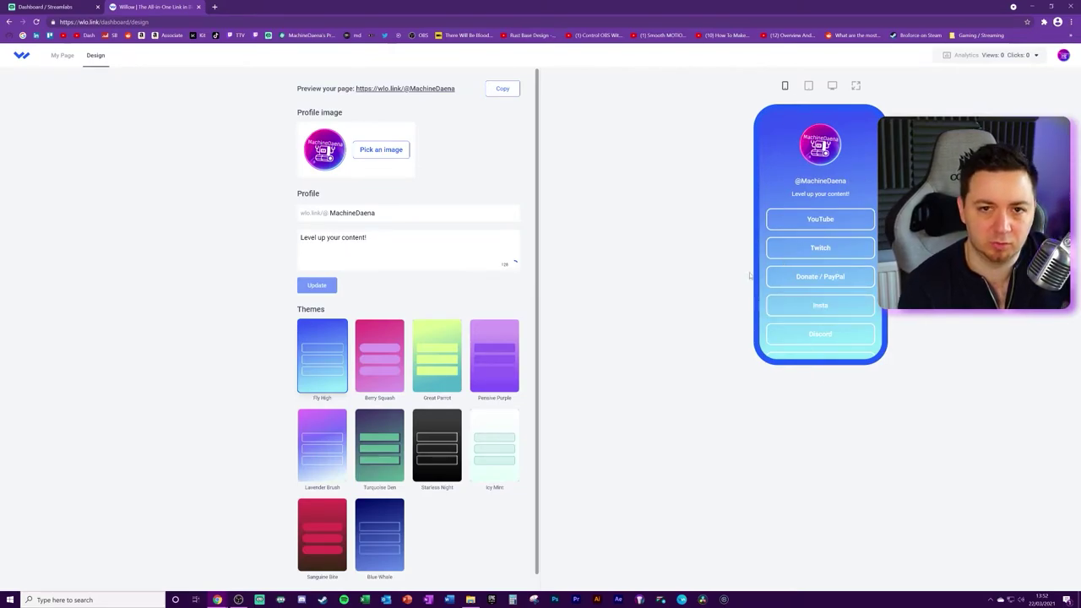
left_click(436, 351)
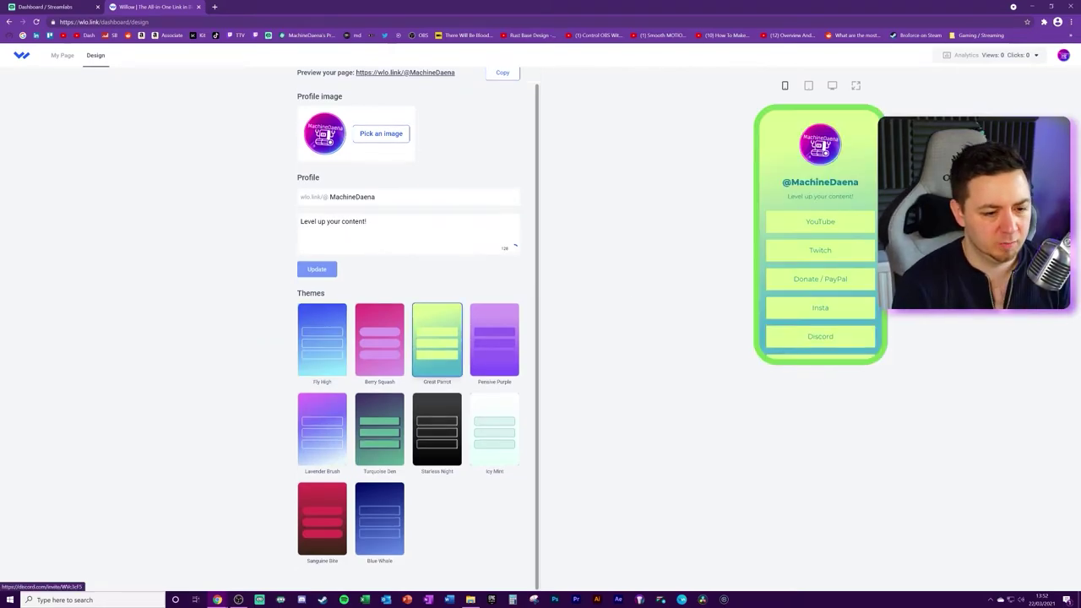
left_click(311, 444)
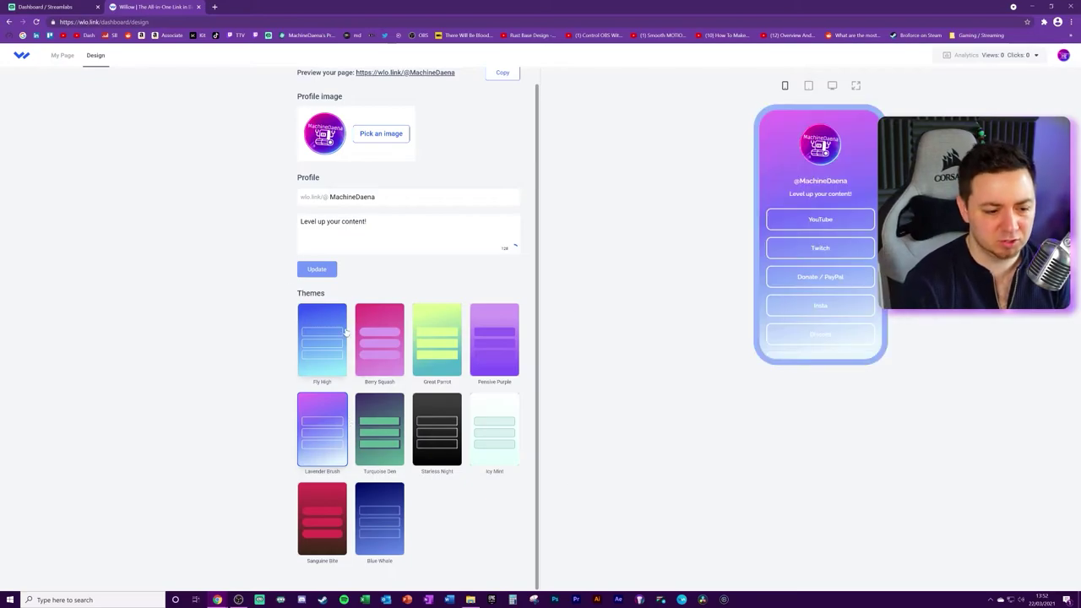
scroll(602, 491, "up", 1)
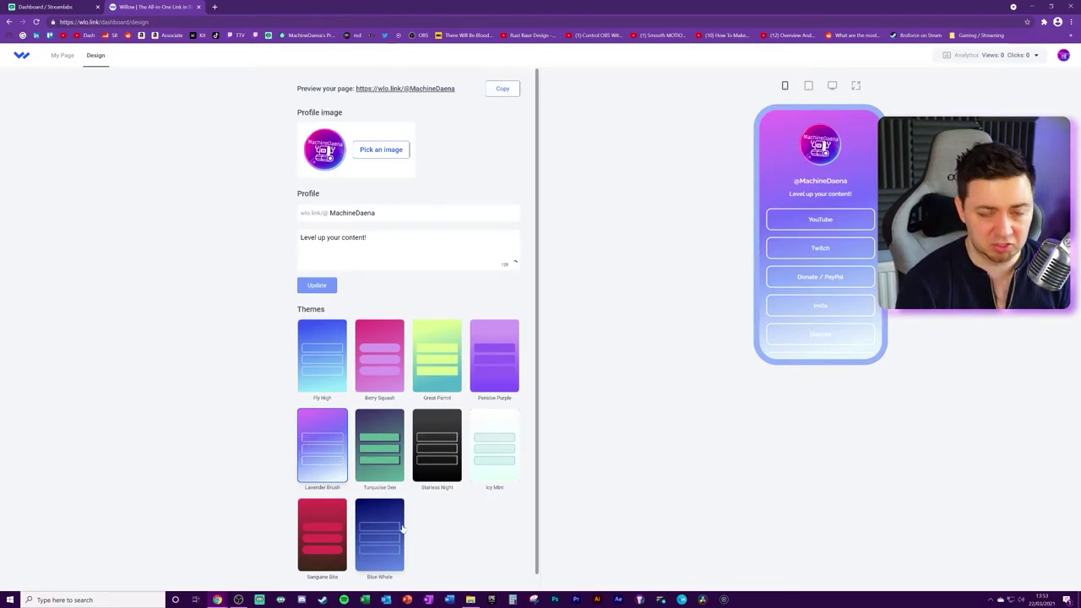
left_click(382, 344)
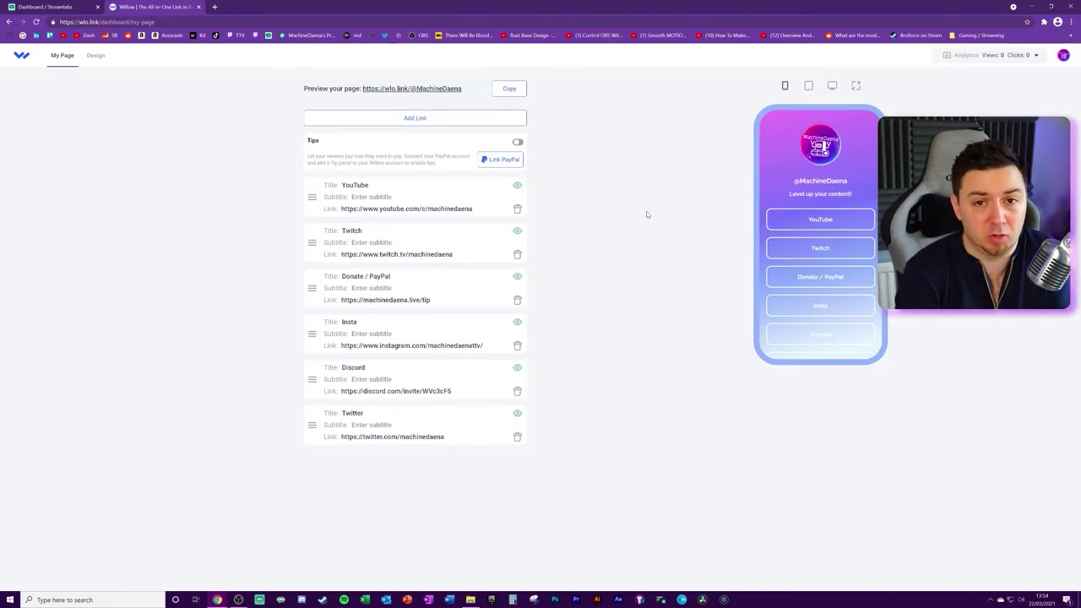
left_click(522, 90)
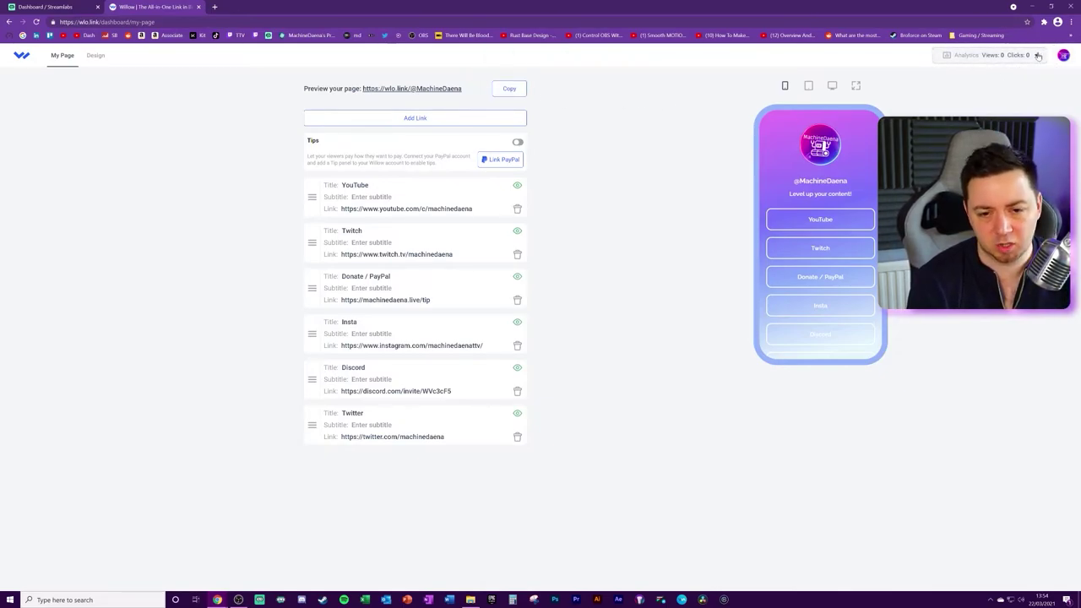
mouse_move(1038, 56)
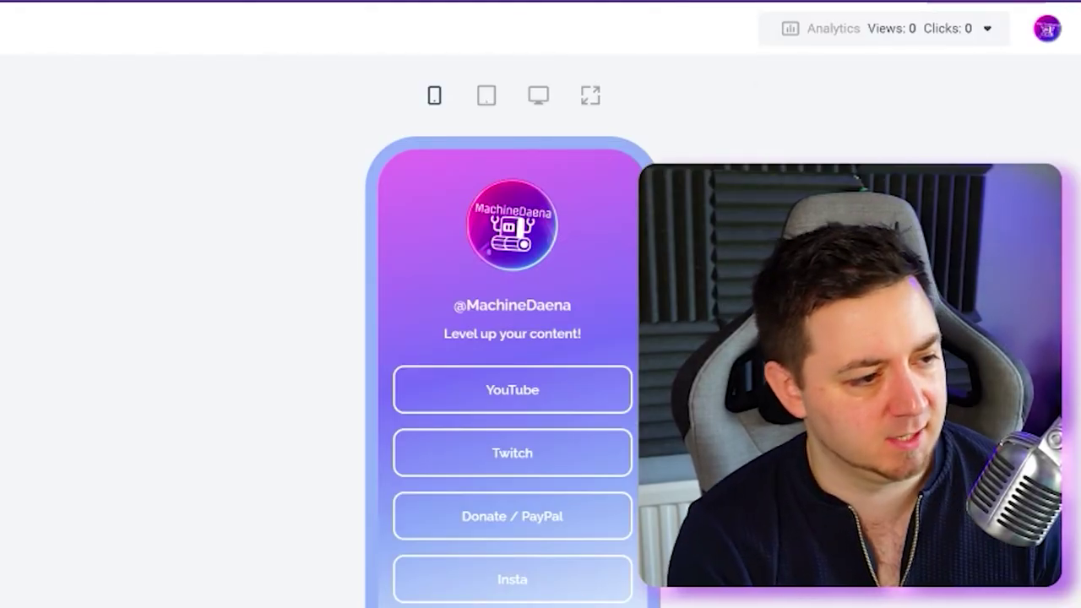
key("ctrl+t")
key("ctrl+v")
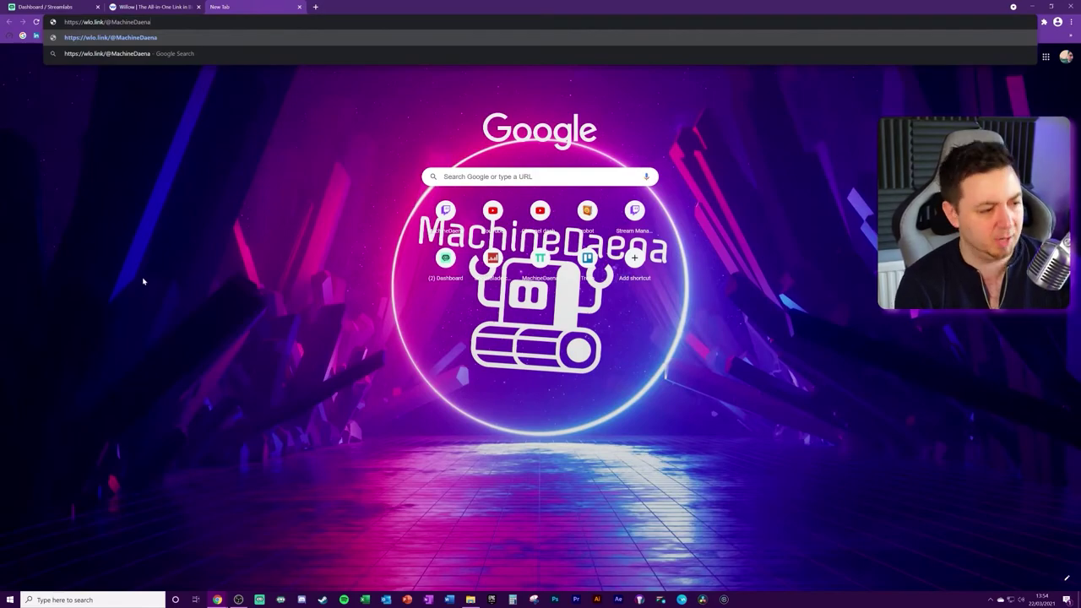
key("Return")
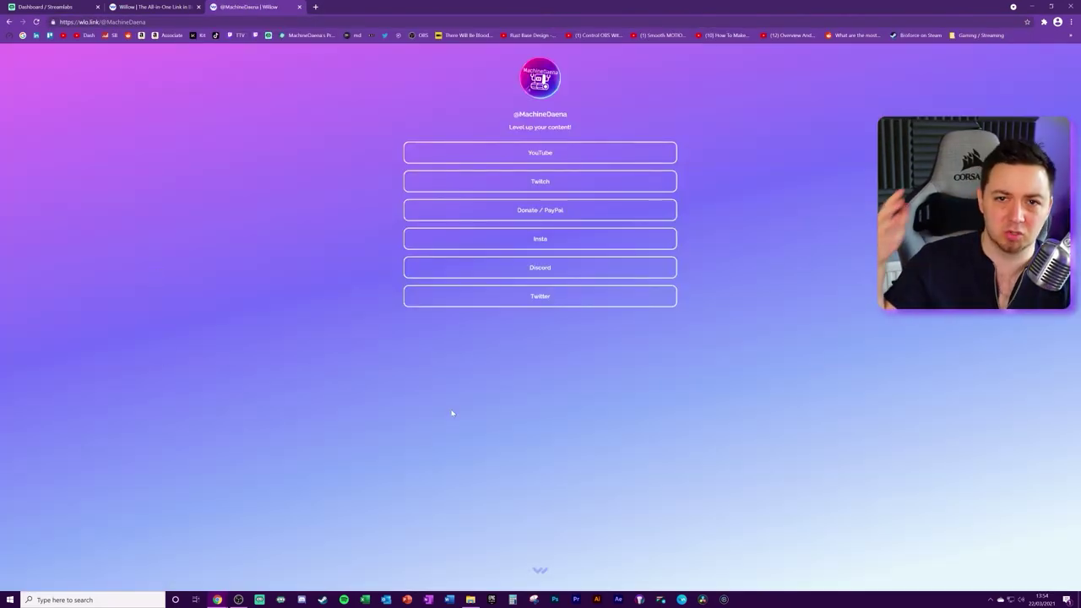